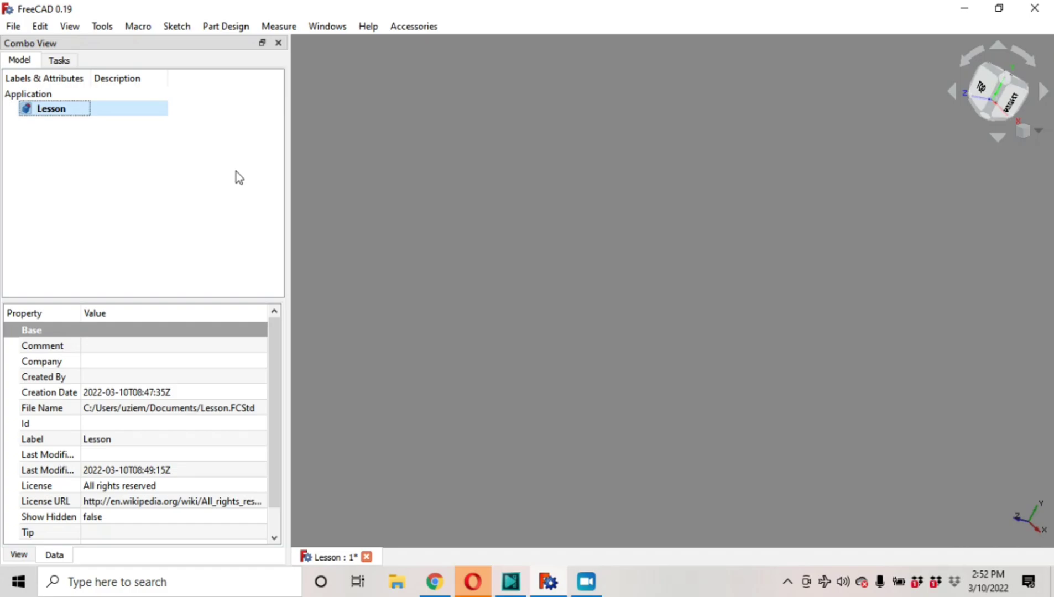
# - Turn on the File, Workbench, Macro and View toolbars one by one from View > Toolbars
pyautogui.click(78, 28)
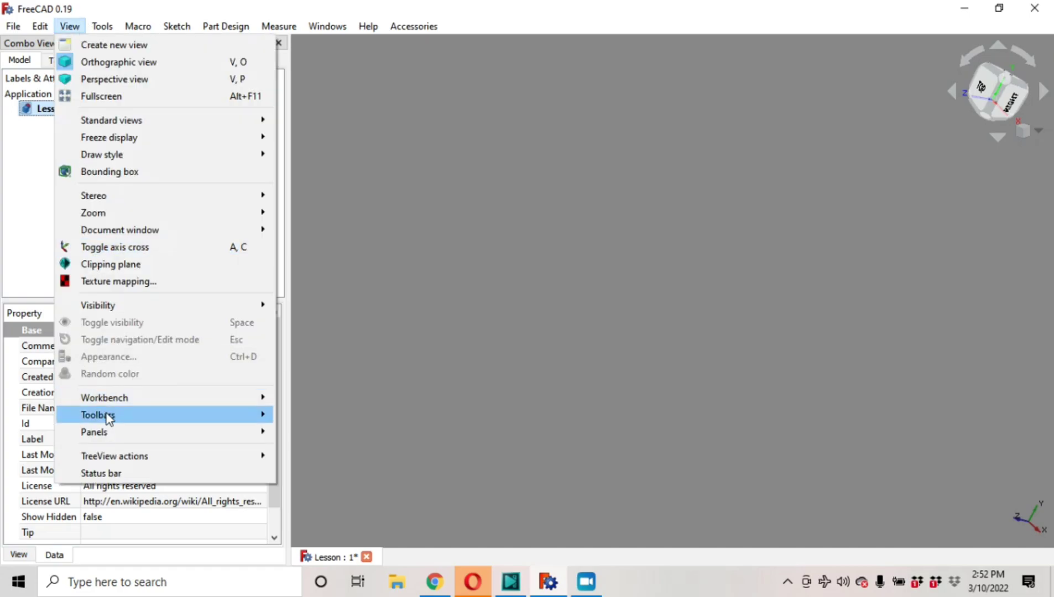
pyautogui.moveTo(98, 414)
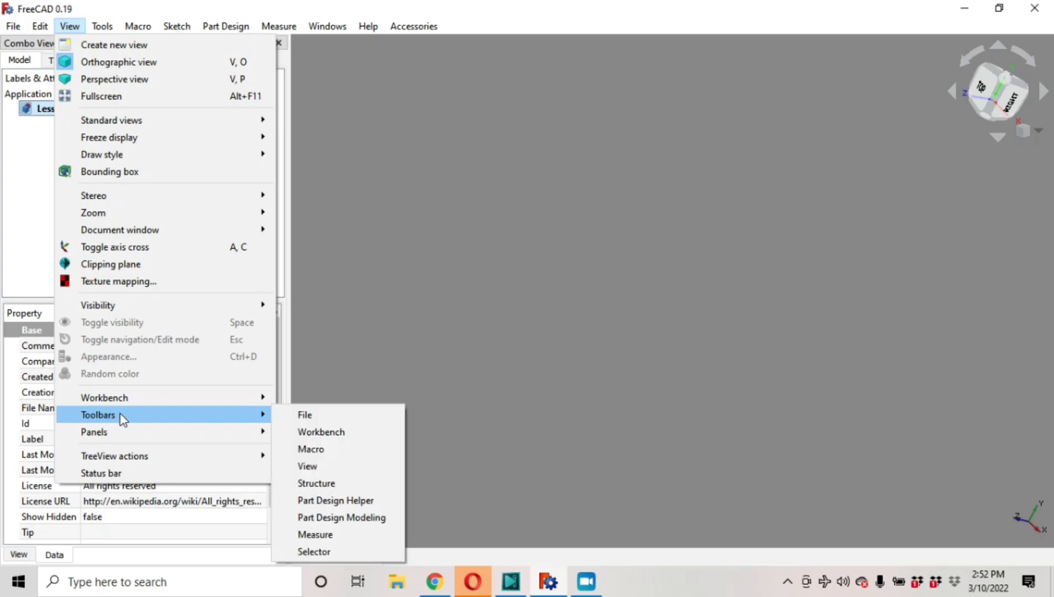
pyautogui.click(312, 415)
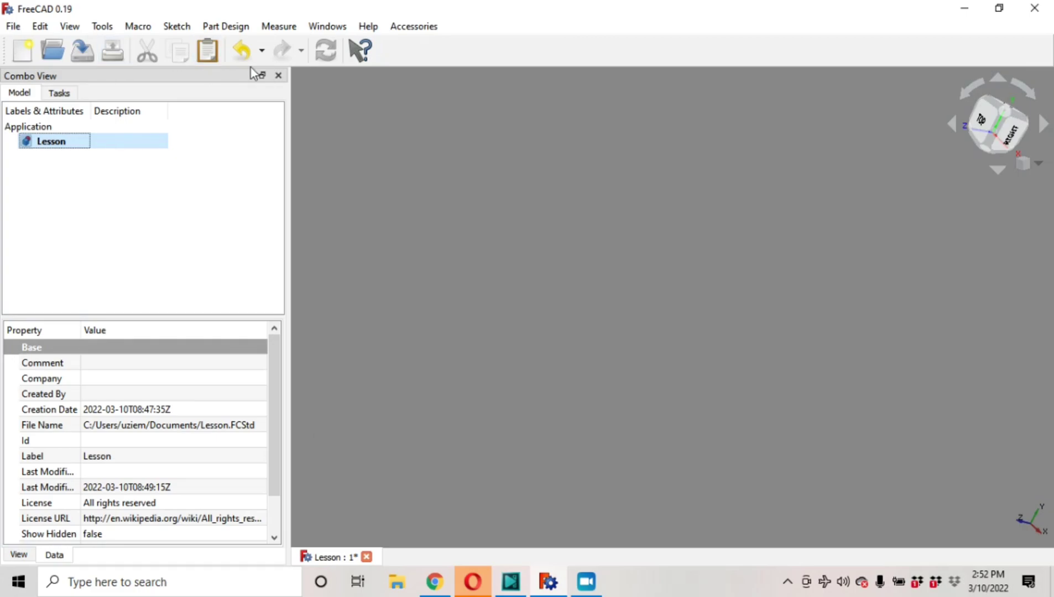
pyautogui.click(69, 26)
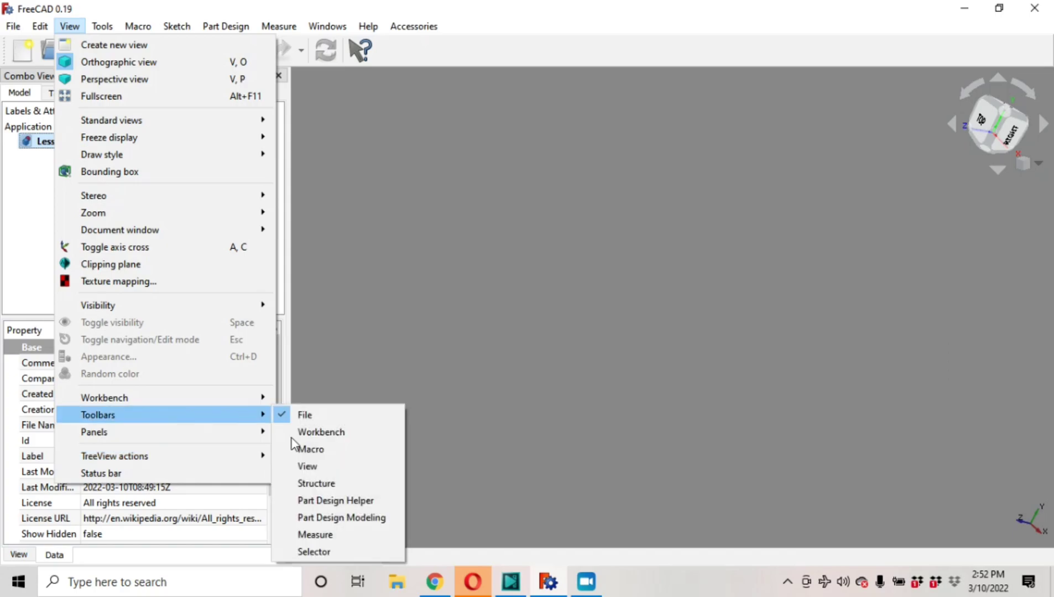
pyautogui.moveTo(98, 414)
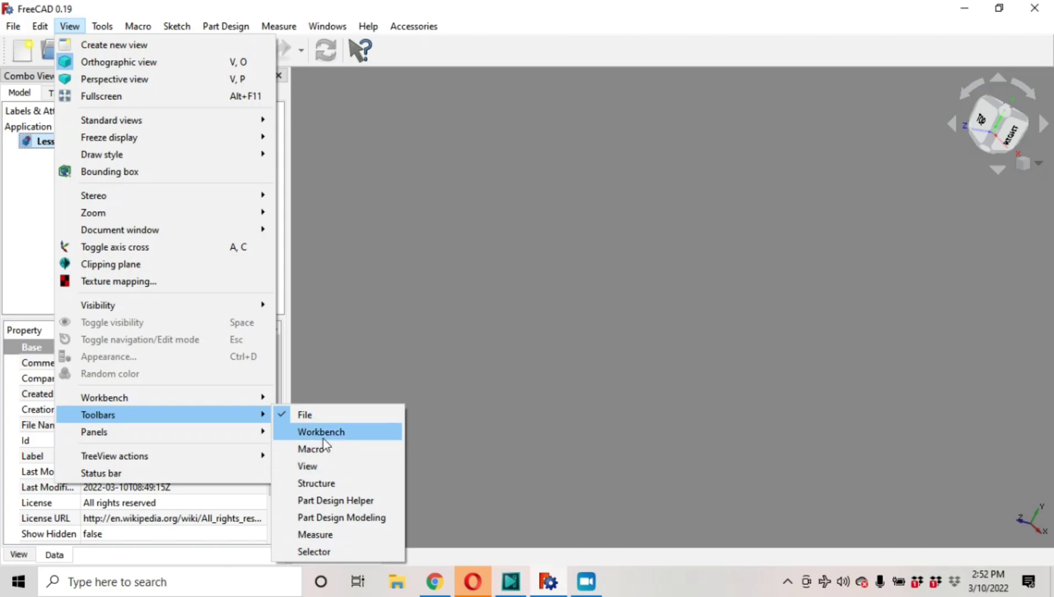
pyautogui.click(325, 435)
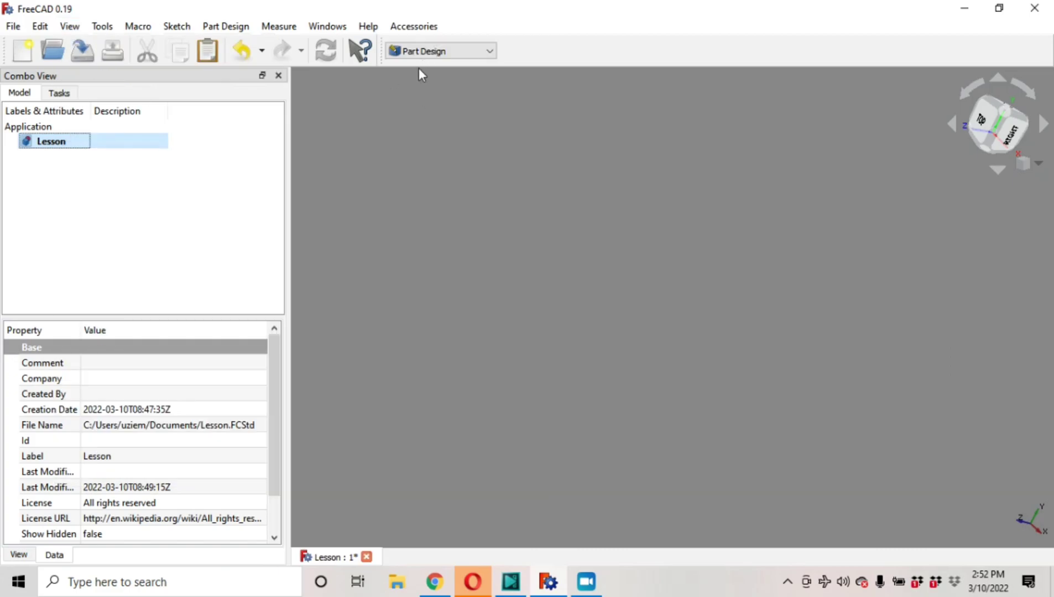
pyautogui.click(67, 26)
pyautogui.moveTo(98, 415)
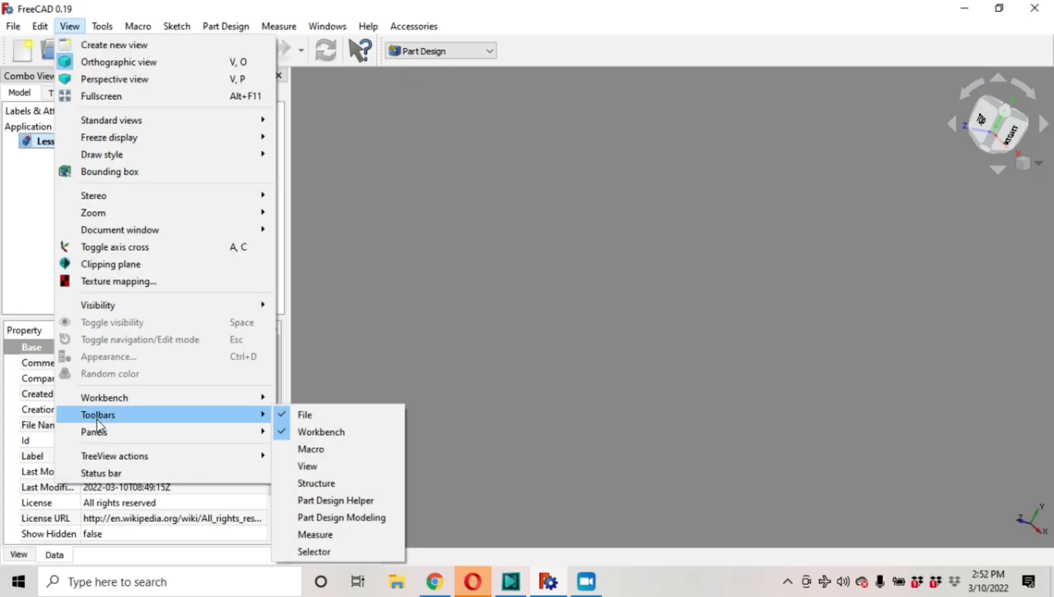
pyautogui.click(369, 449)
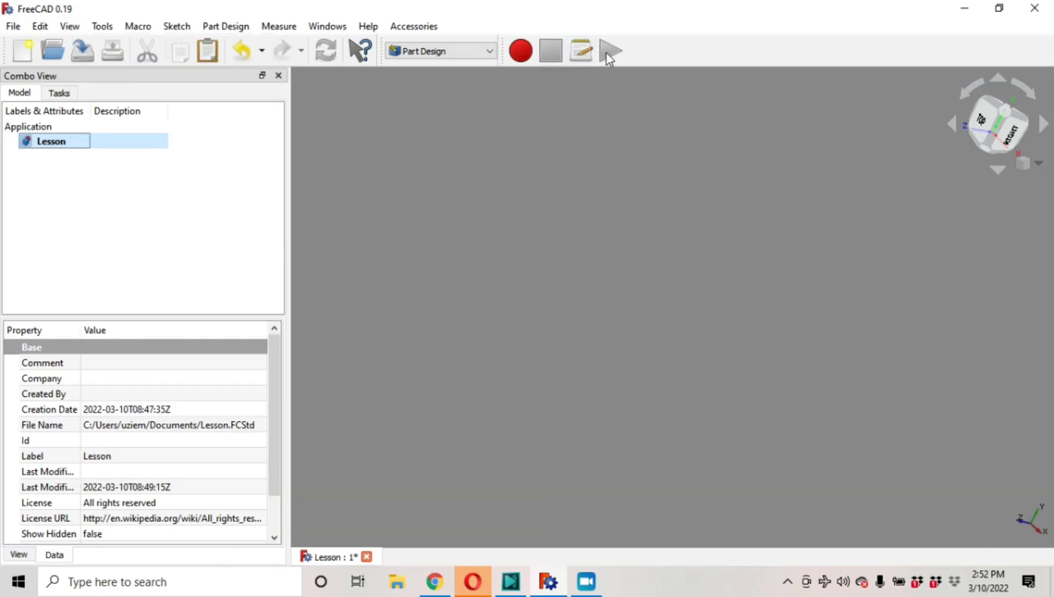
pyautogui.click(71, 27)
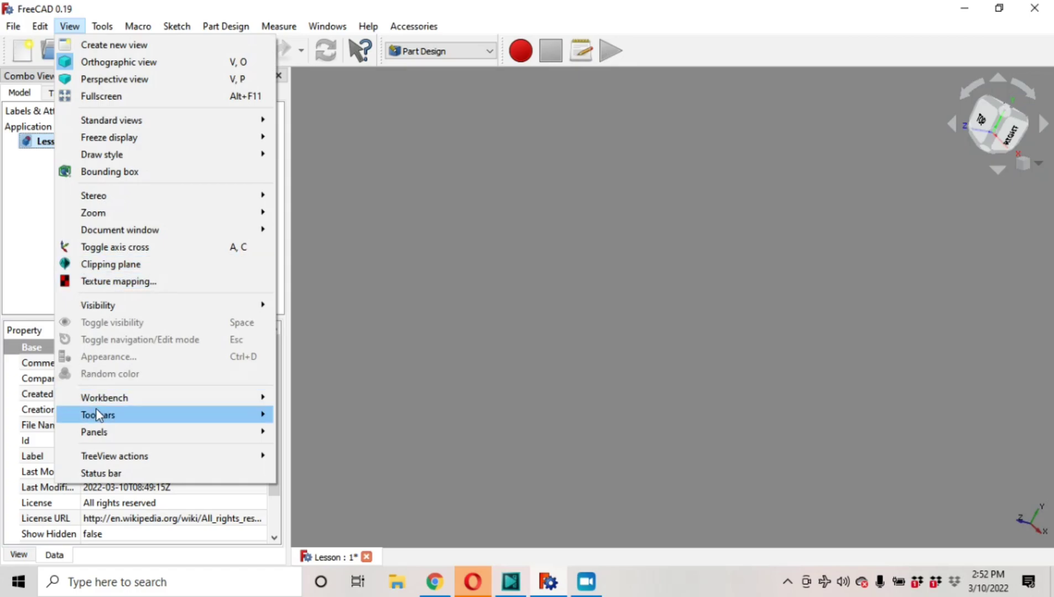
pyautogui.moveTo(98, 414)
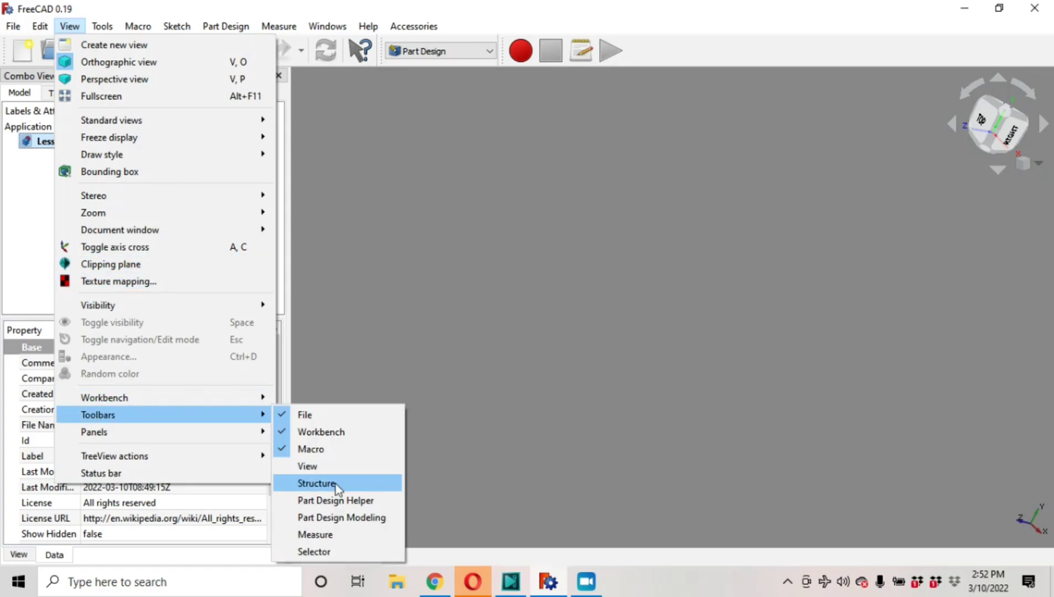
pyautogui.click(338, 468)
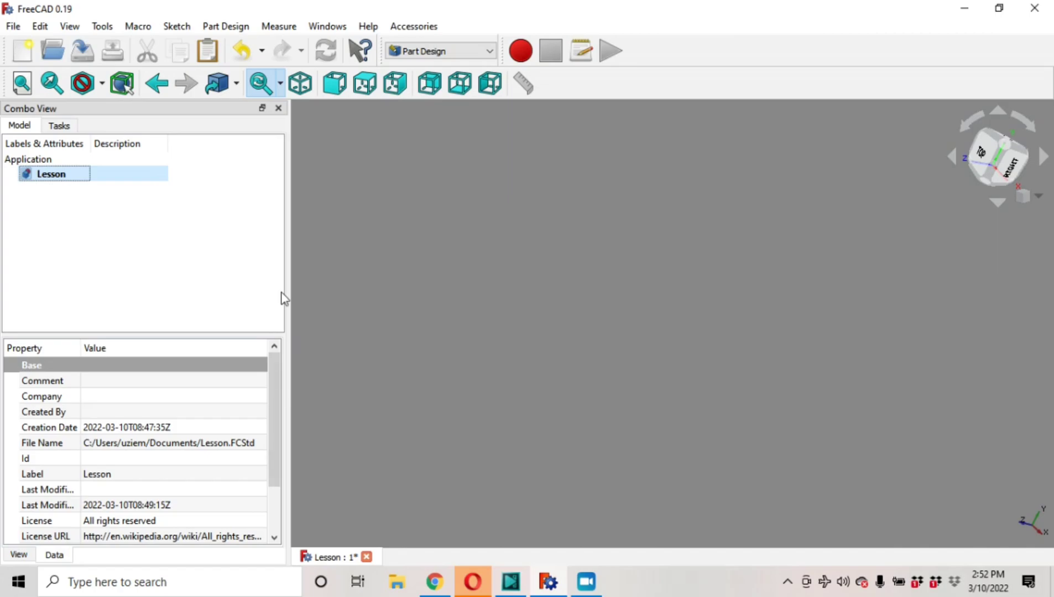
# - Show the Structure, Part Design Helper and Part Design Modeling toolbars
pyautogui.click(69, 27)
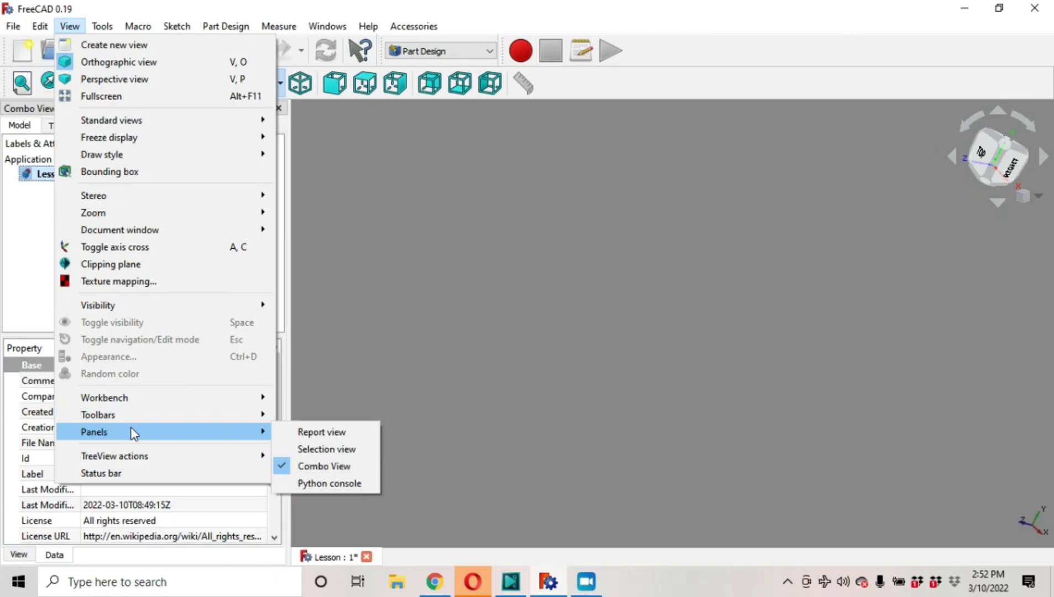
pyautogui.moveTo(98, 414)
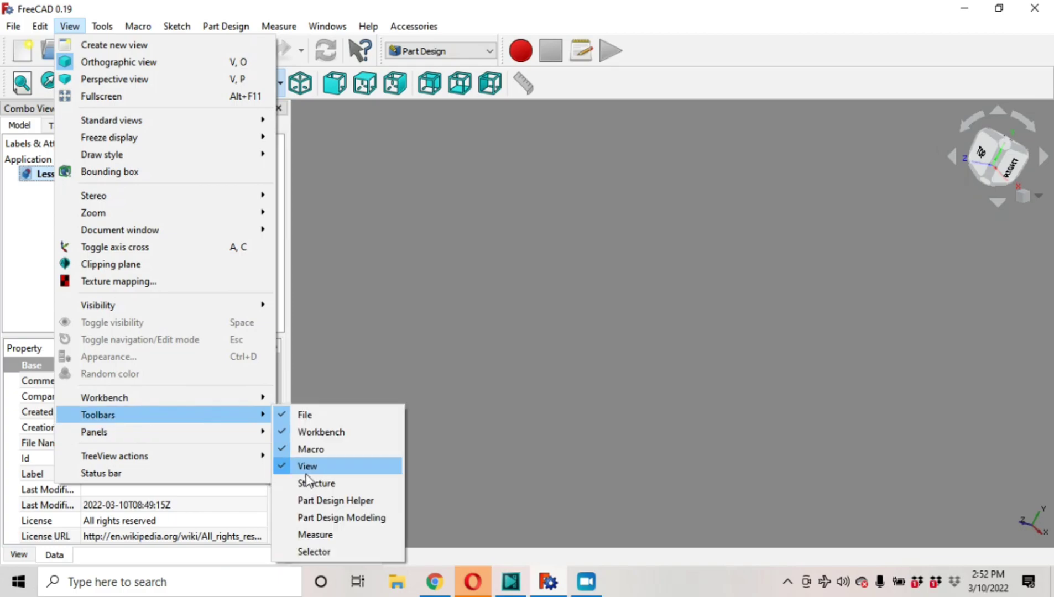
pyautogui.click(313, 486)
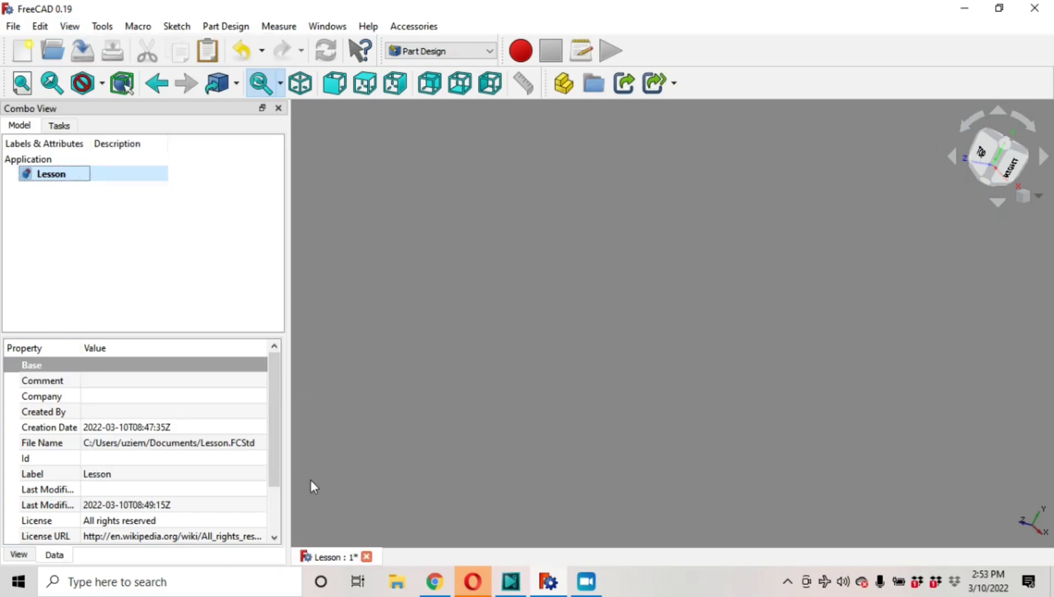
pyautogui.click(69, 25)
pyautogui.moveTo(97, 415)
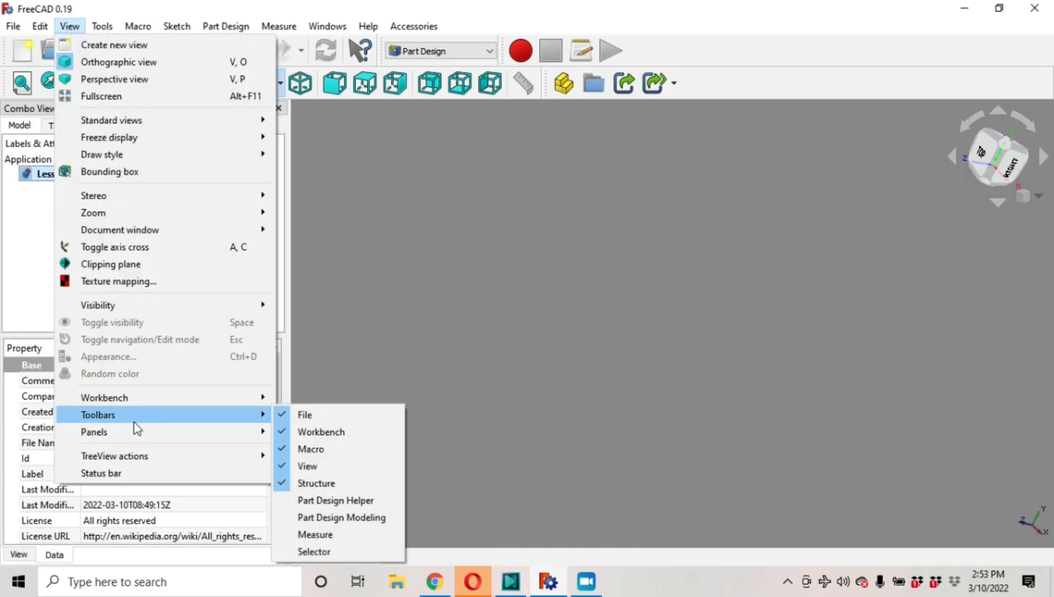
pyautogui.click(315, 499)
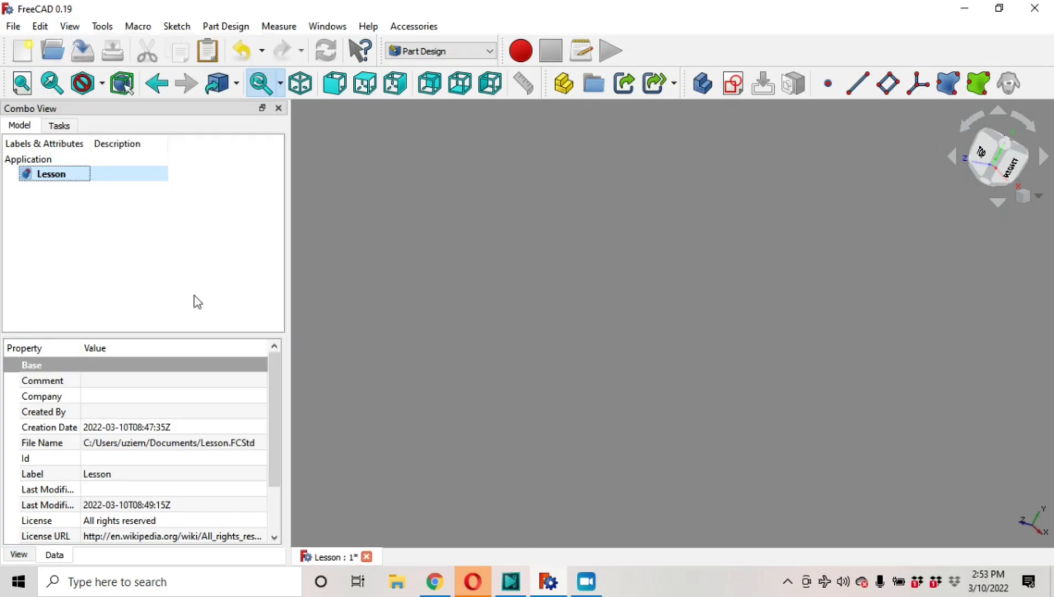
pyautogui.click(69, 26)
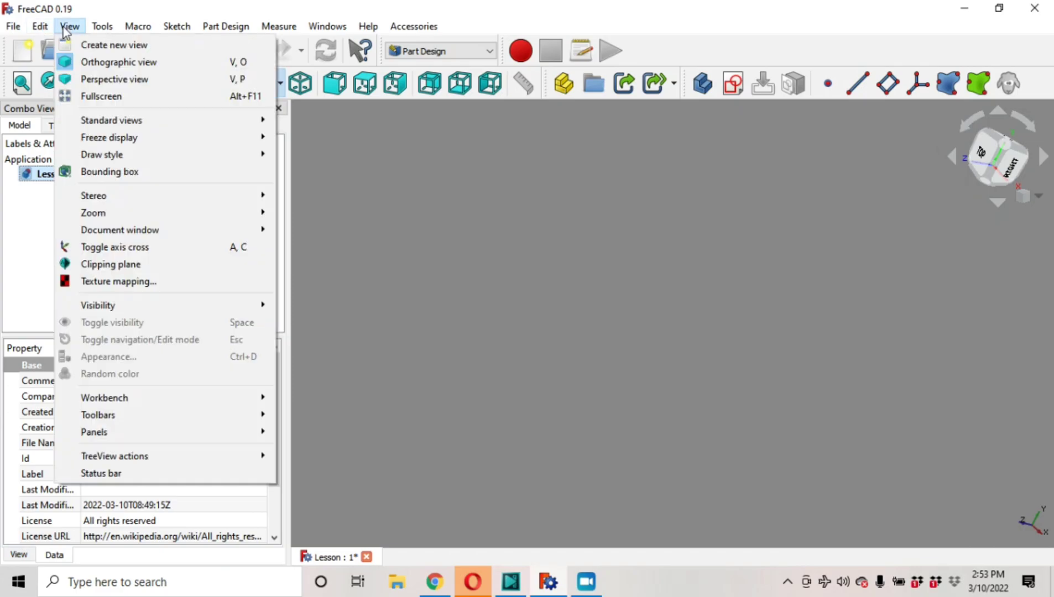
pyautogui.moveTo(157, 414)
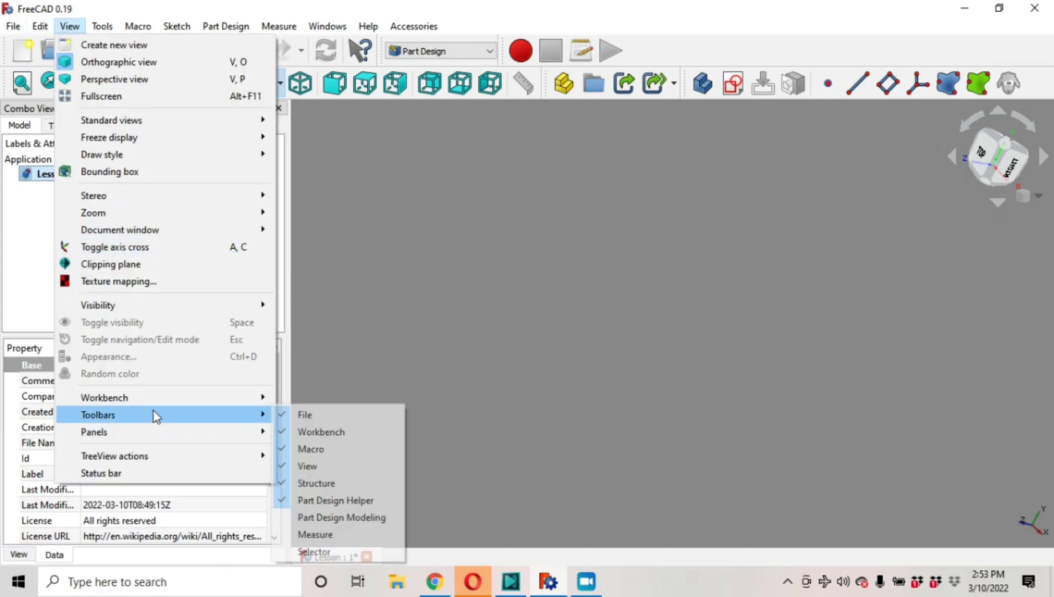
pyautogui.click(315, 517)
# - Show the Measure and Selector toolbars
pyautogui.click(69, 26)
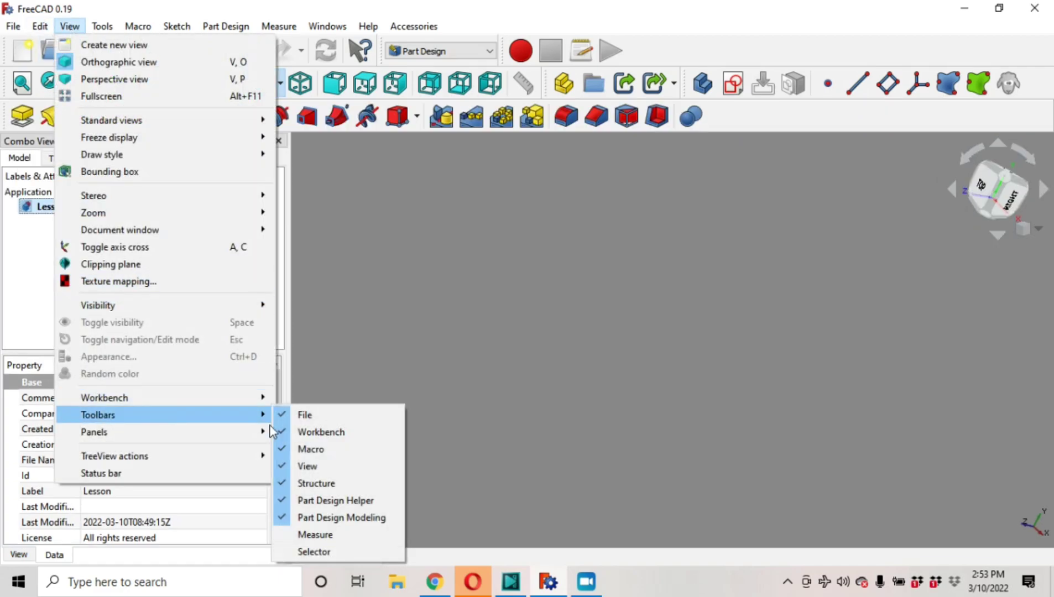
pyautogui.click(315, 542)
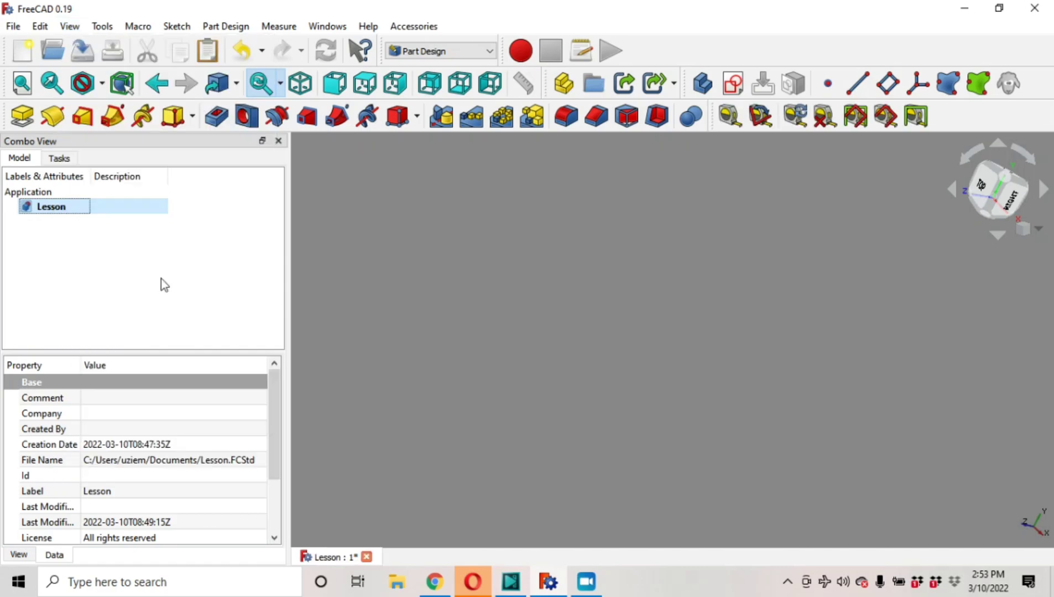
pyautogui.click(69, 25)
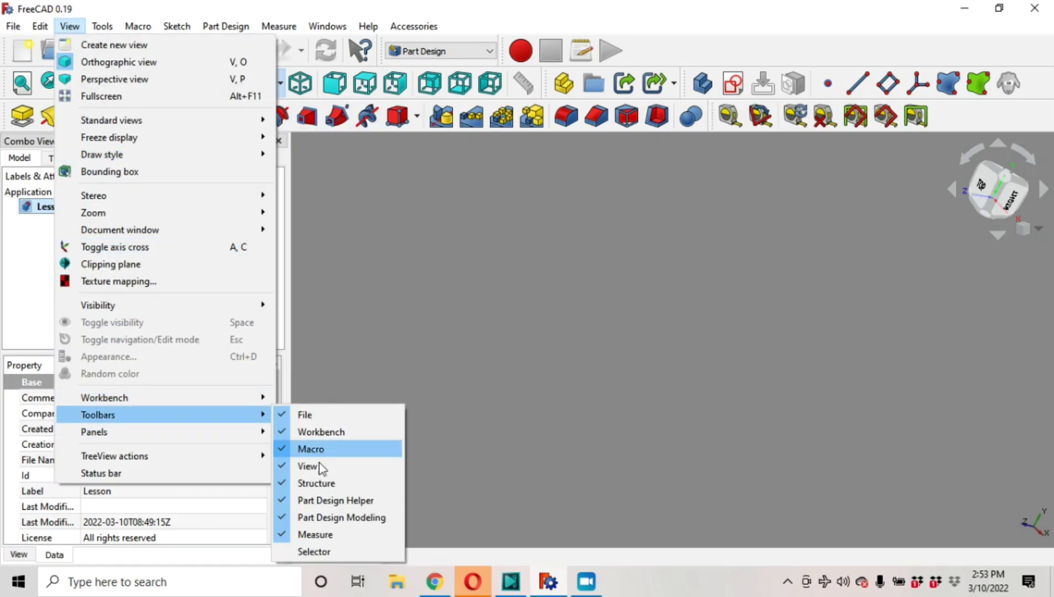
pyautogui.click(344, 552)
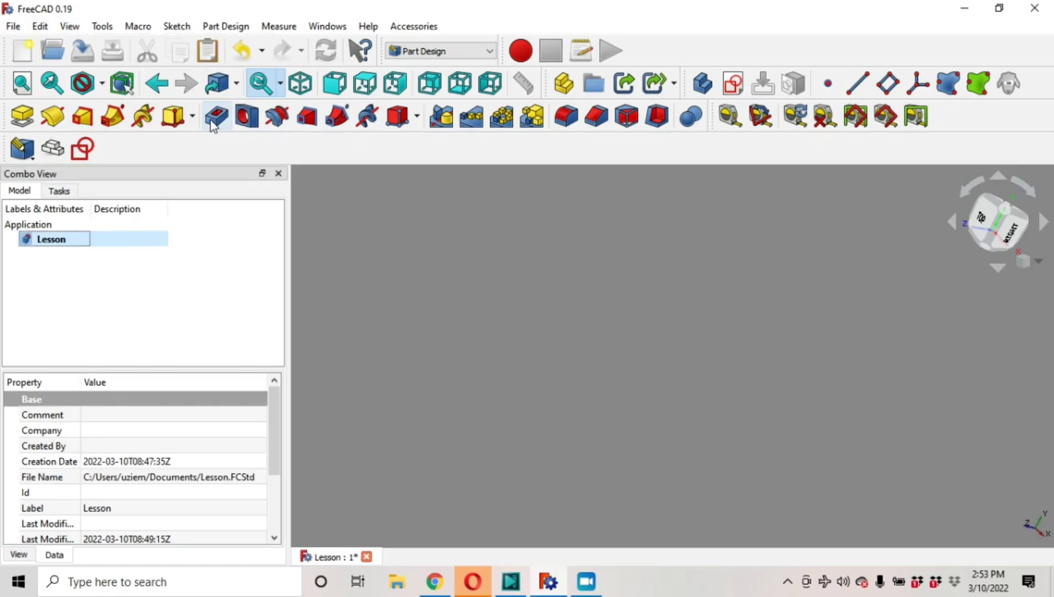
# - Create a Part, add a Body inside it, and start a new sketch in that Body
pyautogui.click(571, 88)
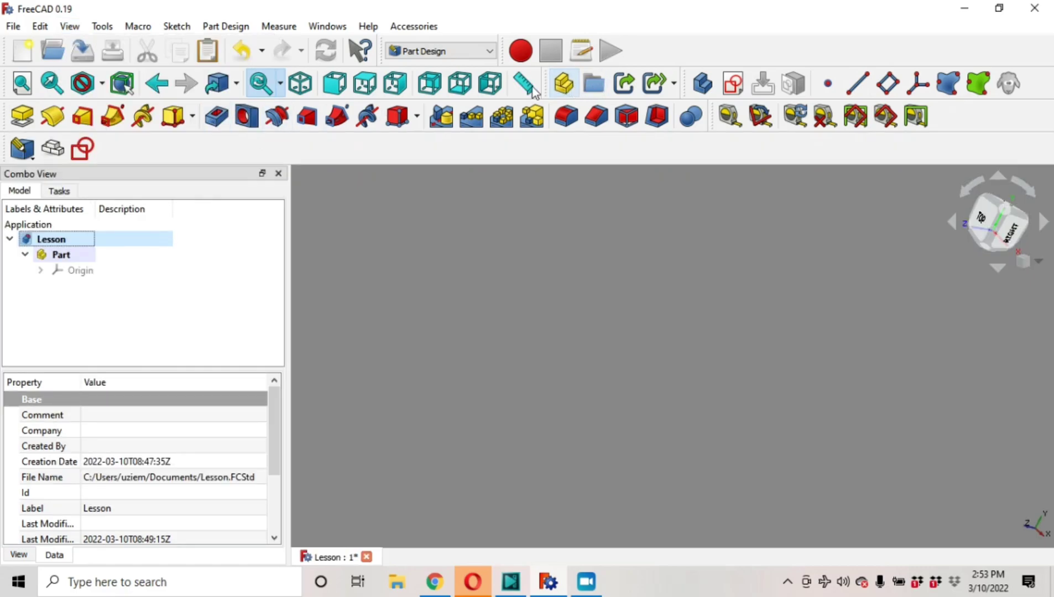
pyautogui.click(704, 85)
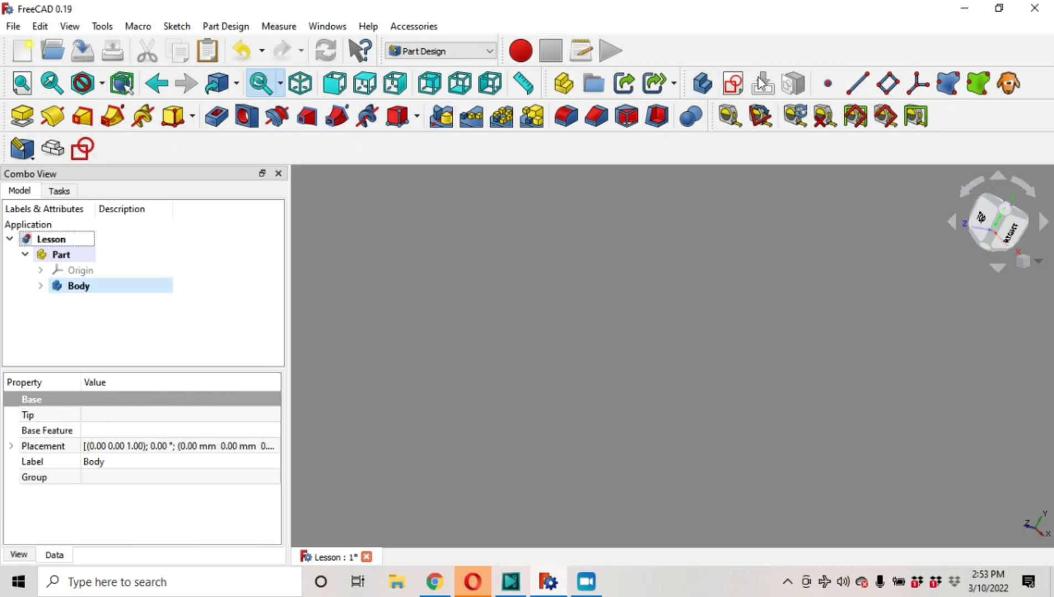
pyautogui.click(733, 84)
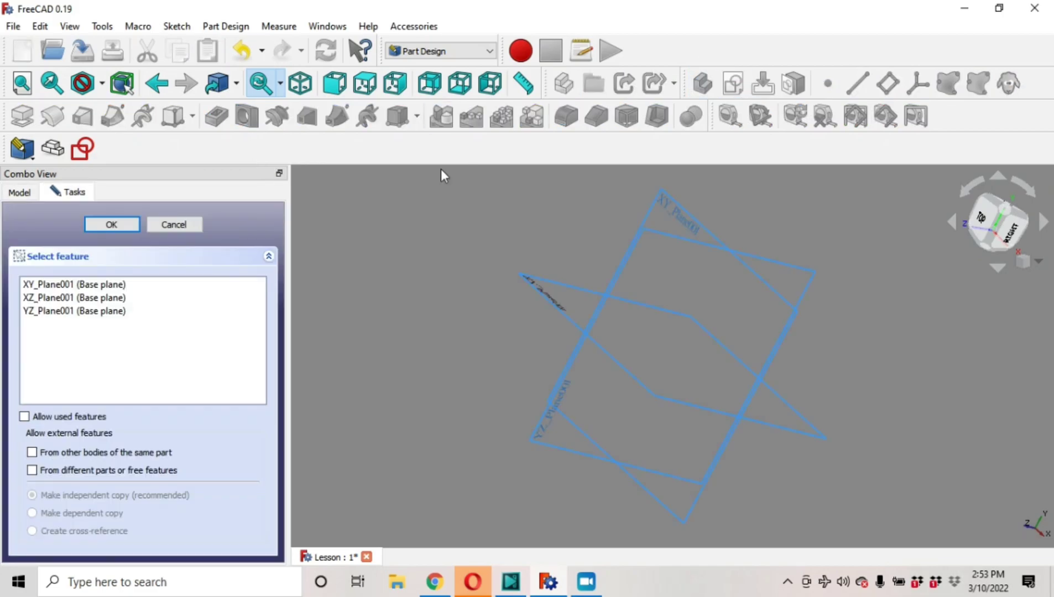
# - Attach the new sketch to XY_Plane001 and confirm to enter the Sketcher
pyautogui.click(111, 287)
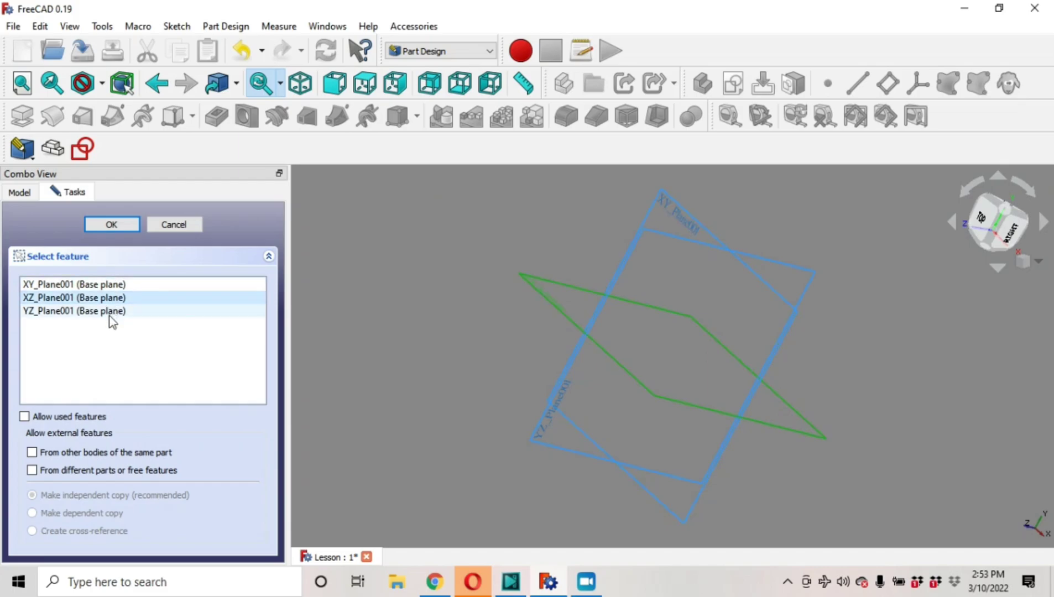
pyautogui.click(110, 314)
pyautogui.click(546, 290)
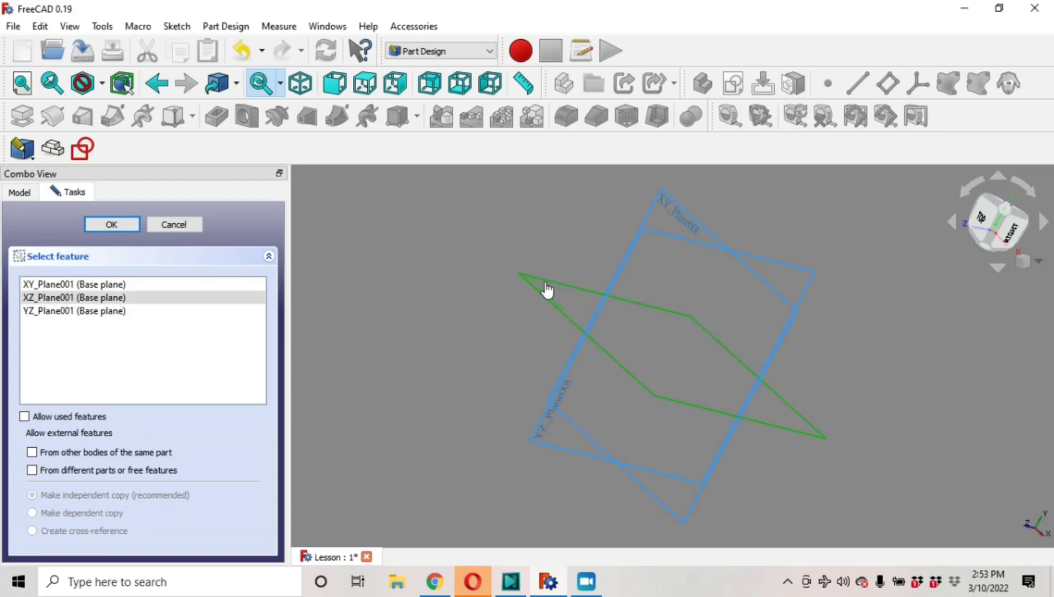
pyautogui.click(661, 245)
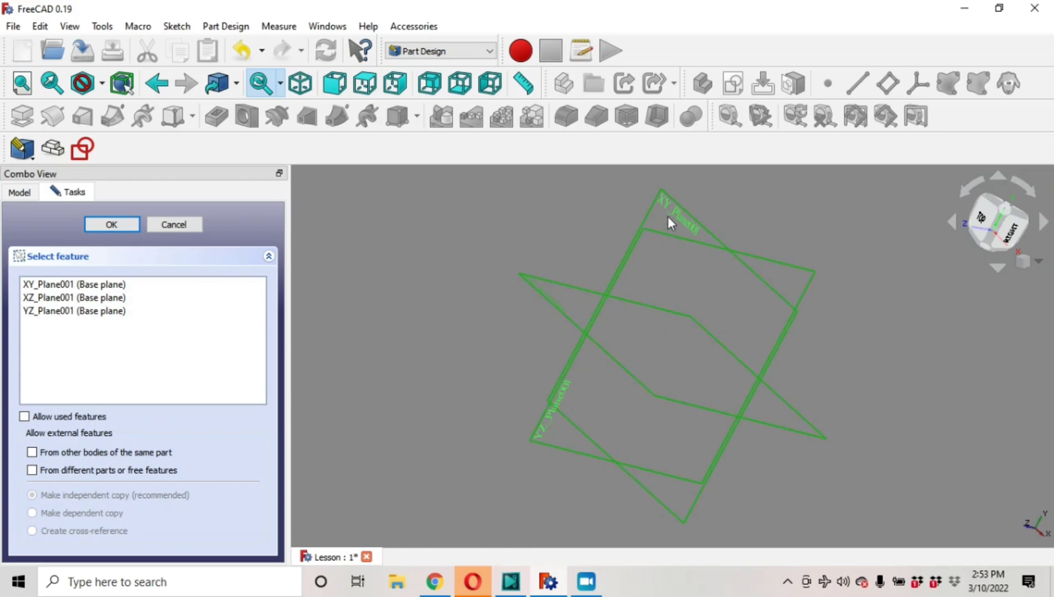
pyautogui.click(640, 196)
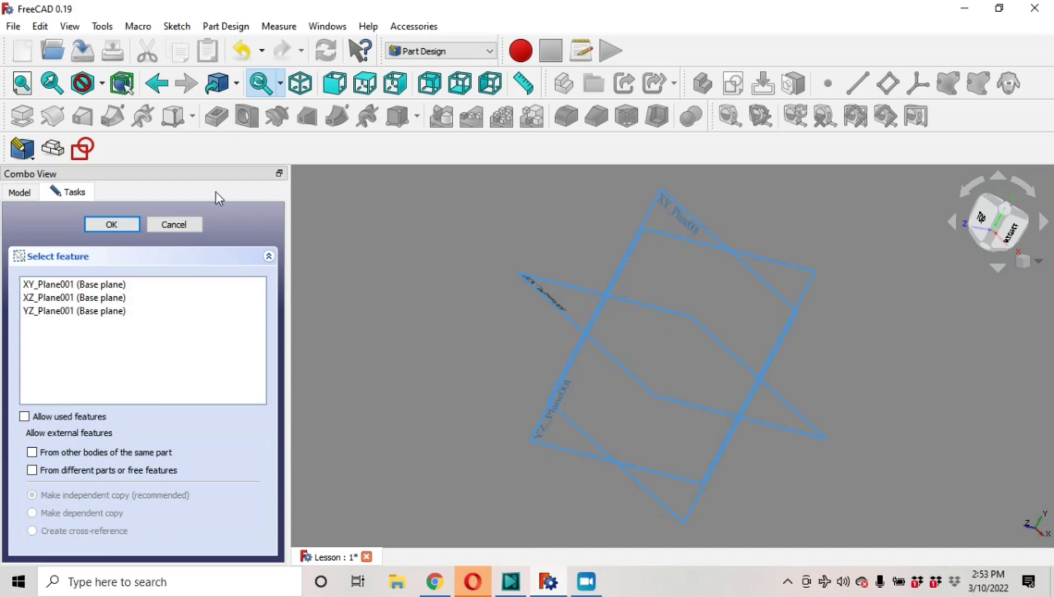
pyautogui.click(78, 284)
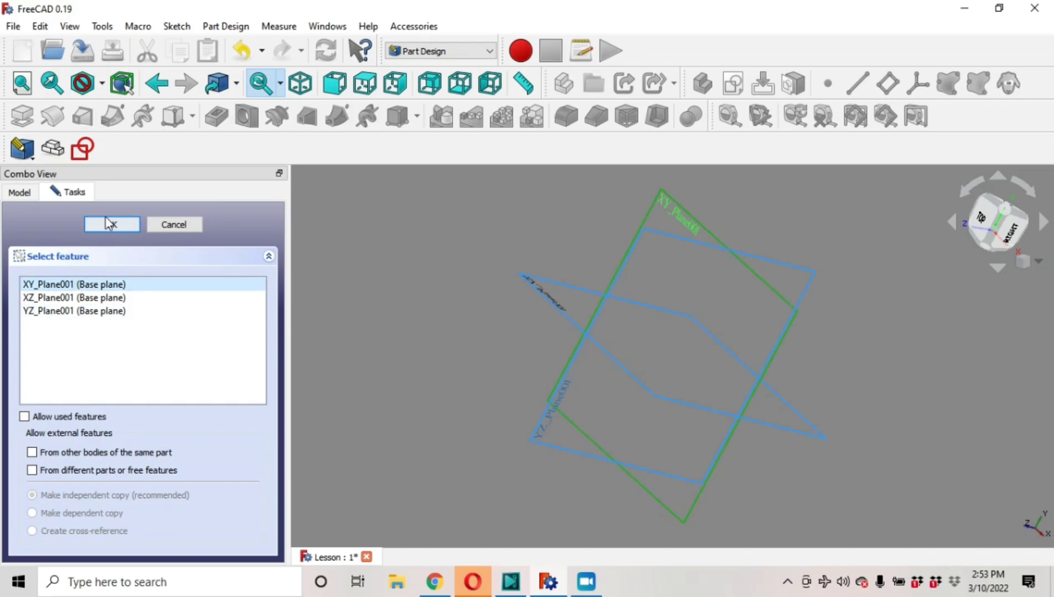
pyautogui.click(109, 222)
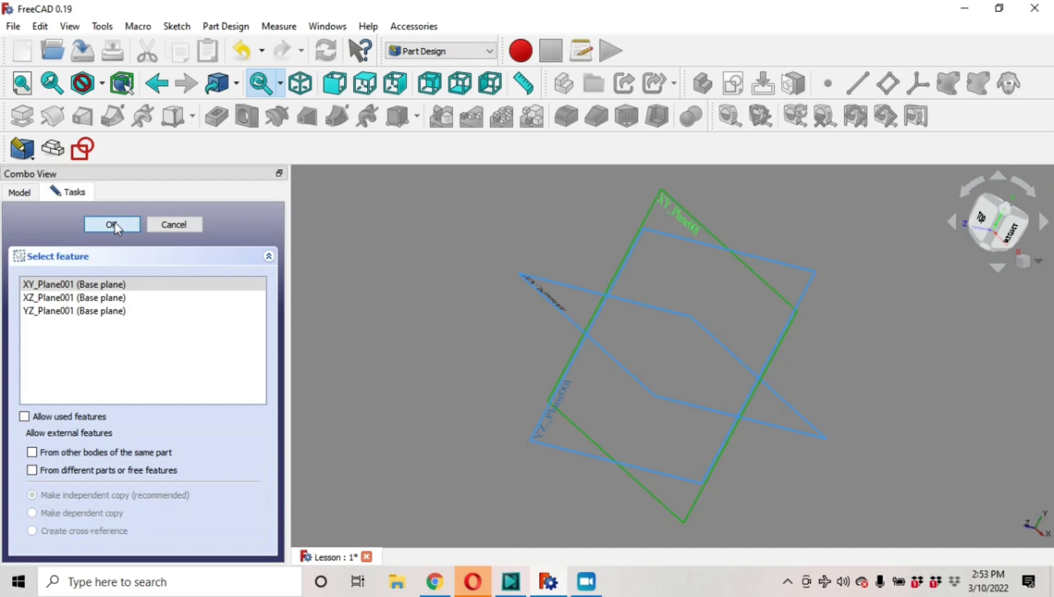
pyautogui.click(117, 229)
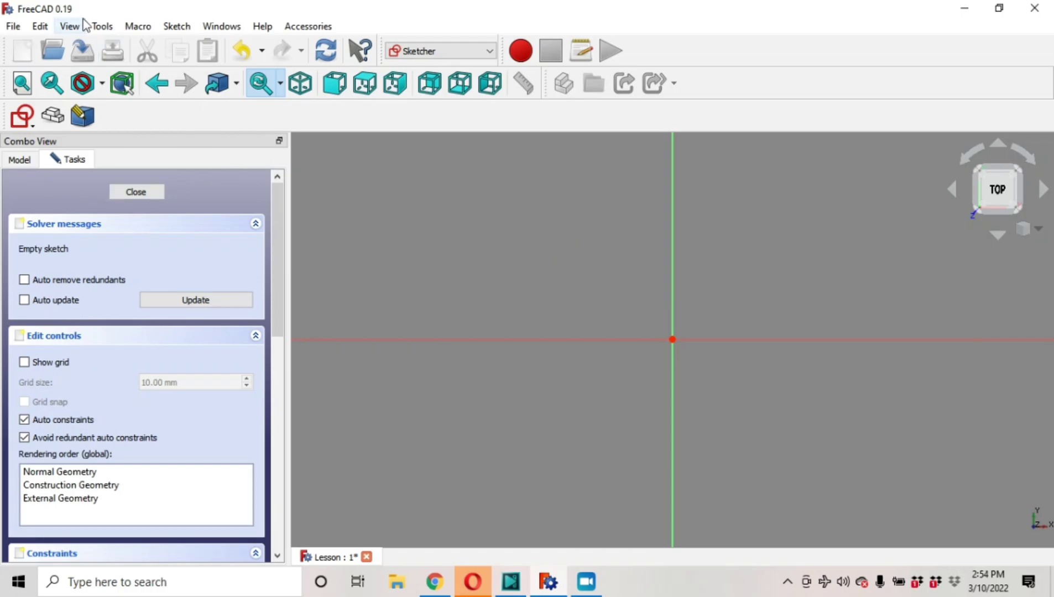
# - Show the Sketcher, Sketcher geometries and Sketcher constraints toolbars
pyautogui.click(69, 26)
pyautogui.moveTo(97, 415)
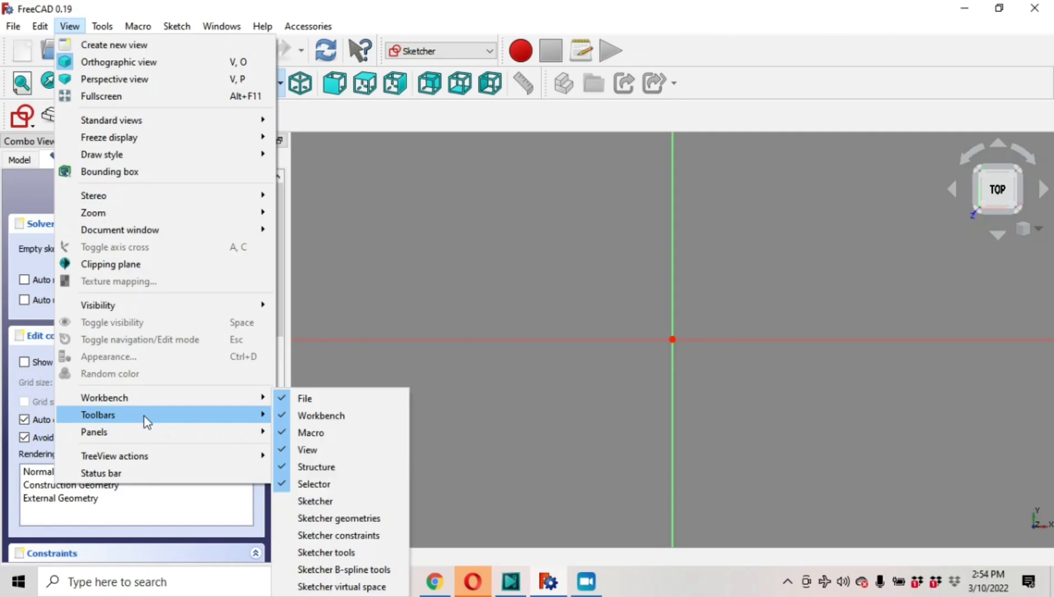
pyautogui.click(308, 501)
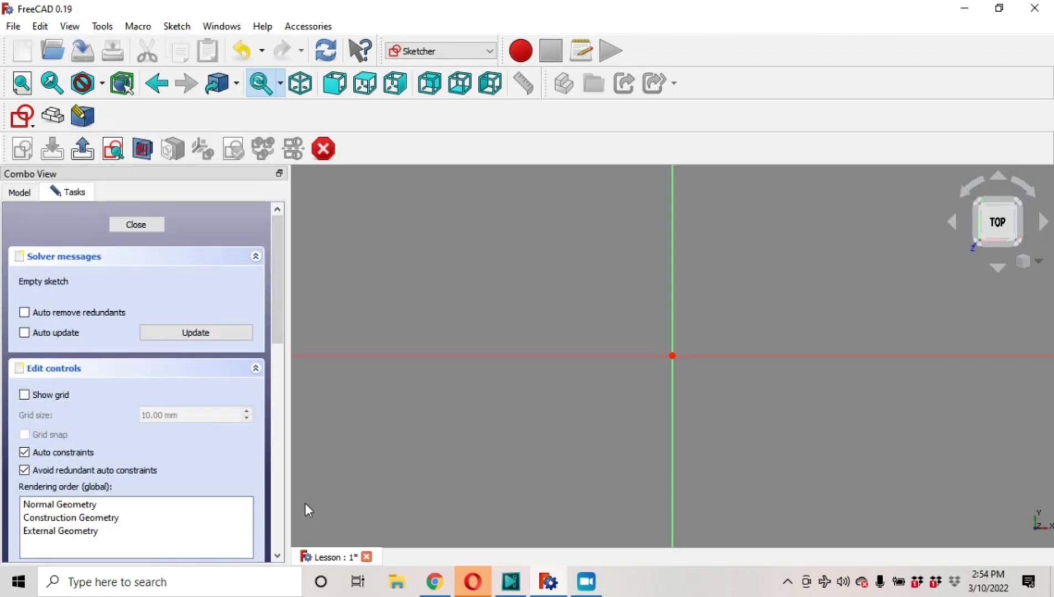
pyautogui.click(70, 27)
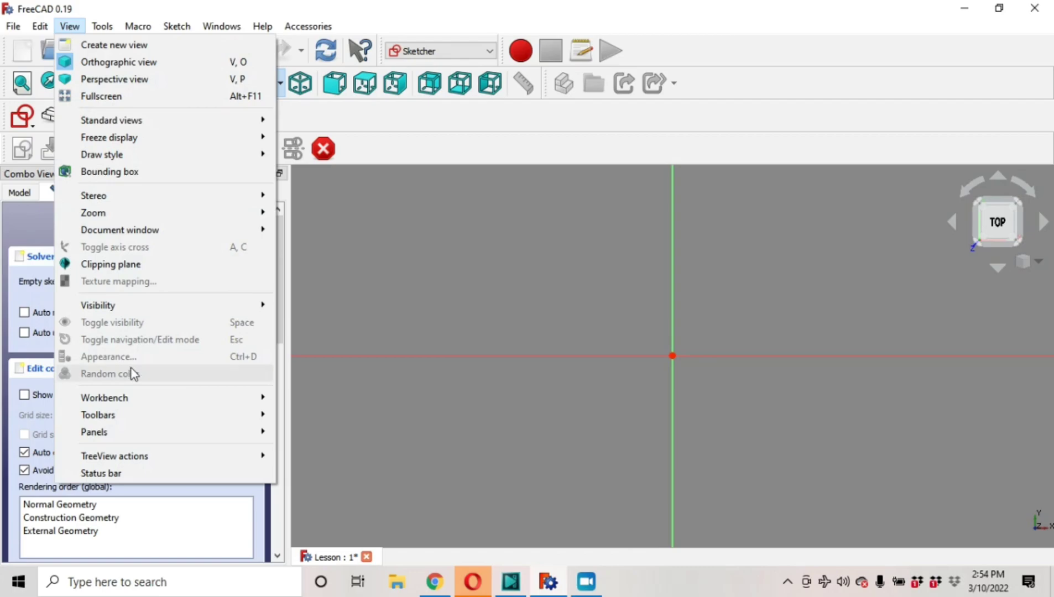
pyautogui.moveTo(94, 432)
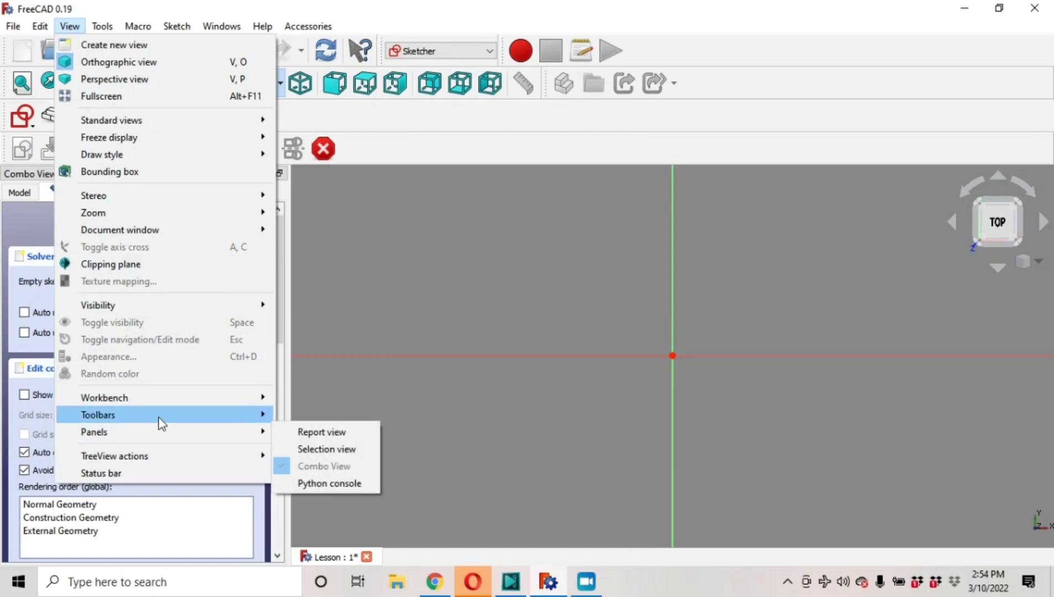
pyautogui.click(317, 520)
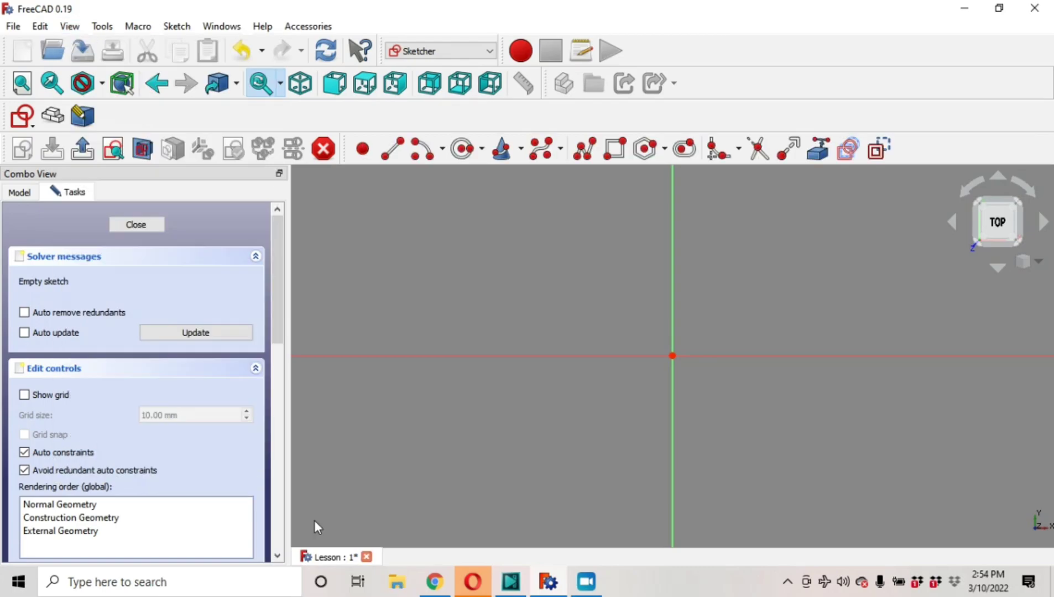
pyautogui.click(70, 27)
pyautogui.moveTo(165, 414)
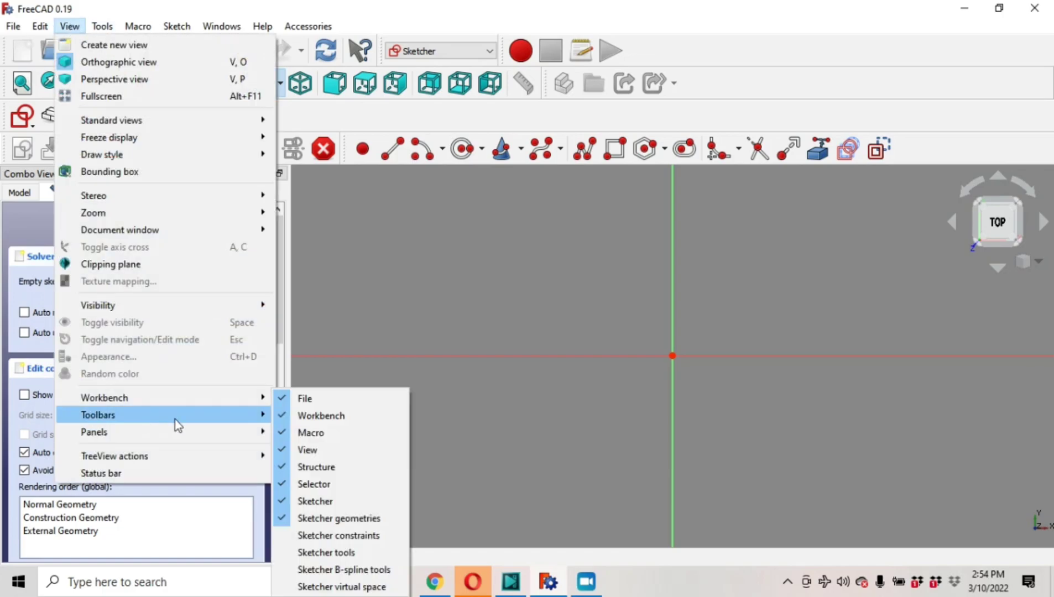
pyautogui.click(322, 536)
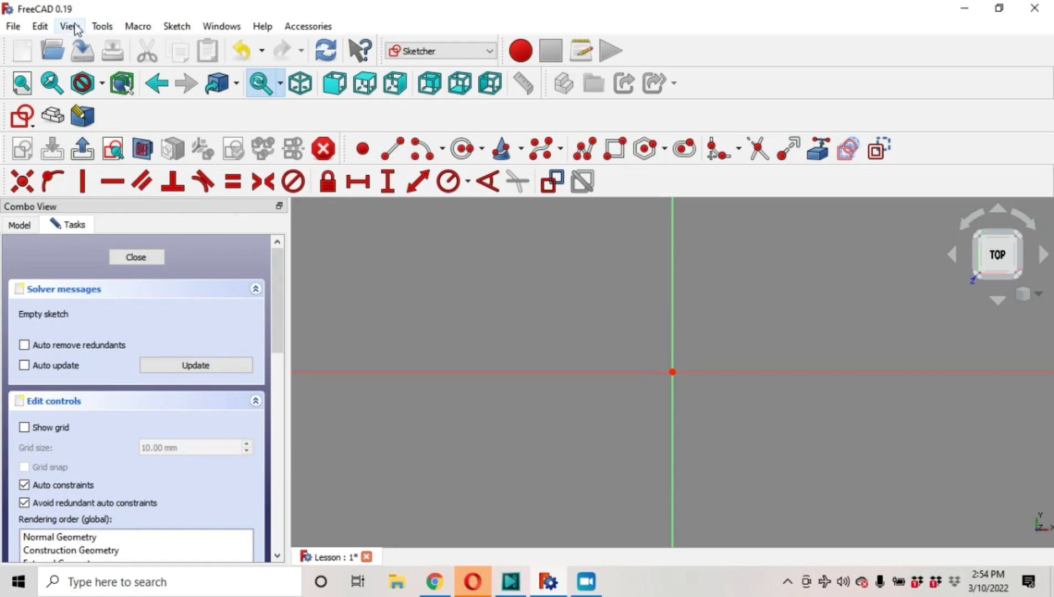
# - Show the Sketcher tools, Sketcher B-spline tools and Sketcher virtual space toolbars
pyautogui.click(71, 27)
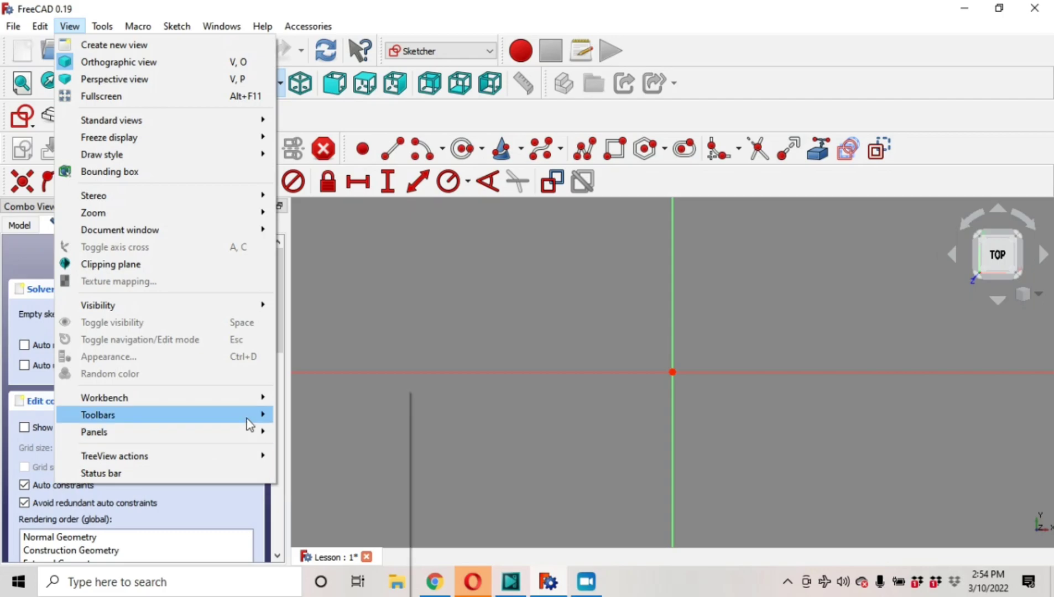
pyautogui.click(342, 560)
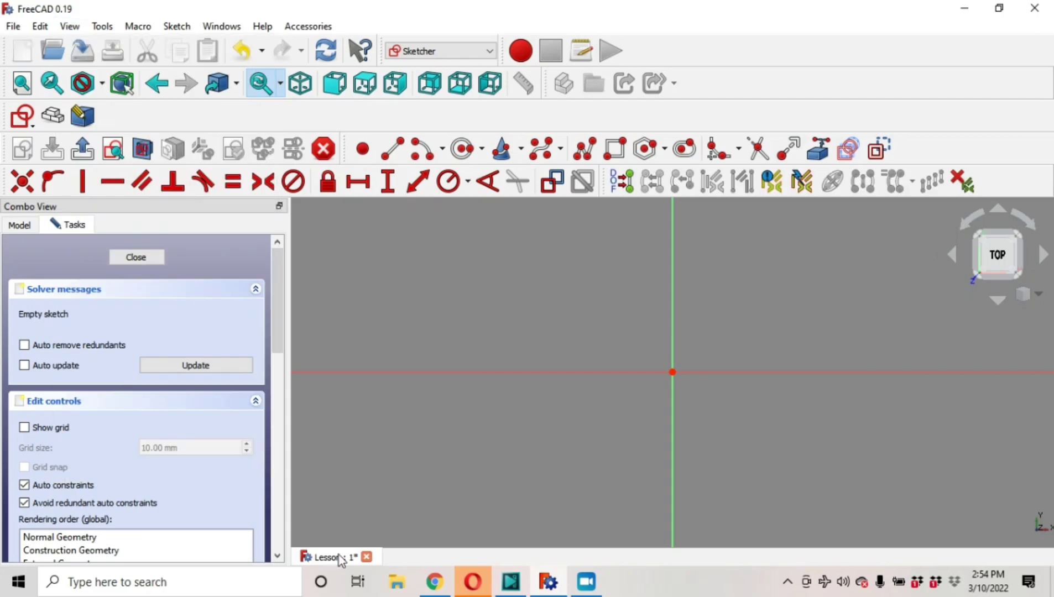
pyautogui.click(71, 27)
pyautogui.moveTo(98, 415)
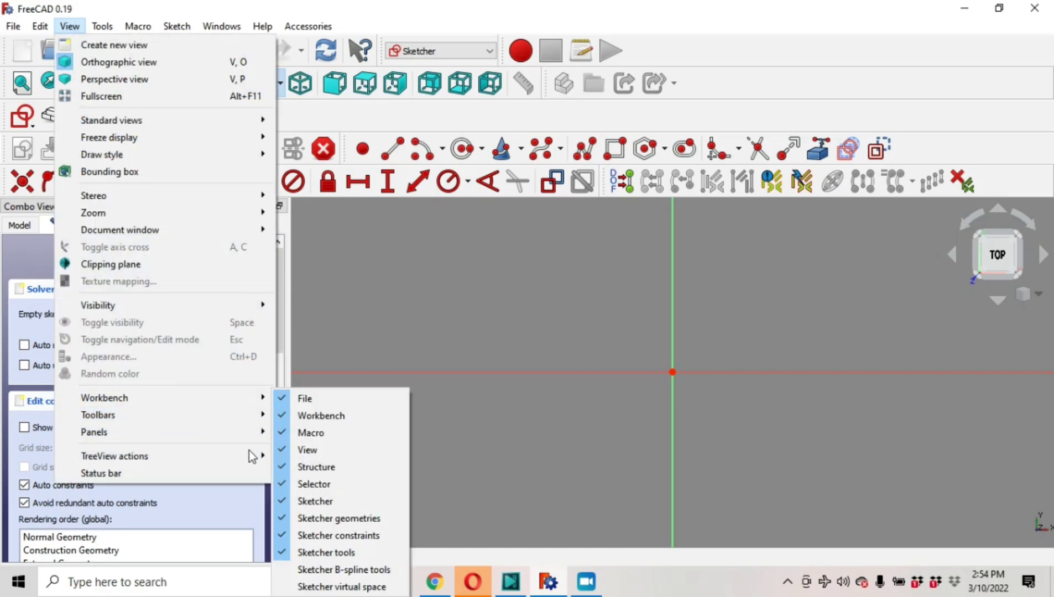
pyautogui.click(334, 568)
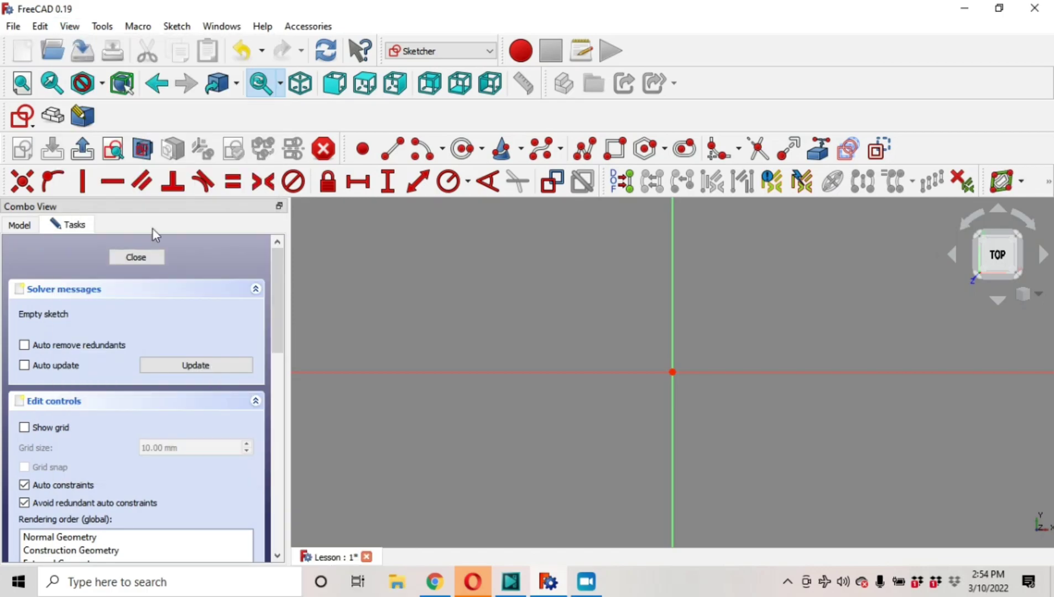
pyautogui.click(70, 26)
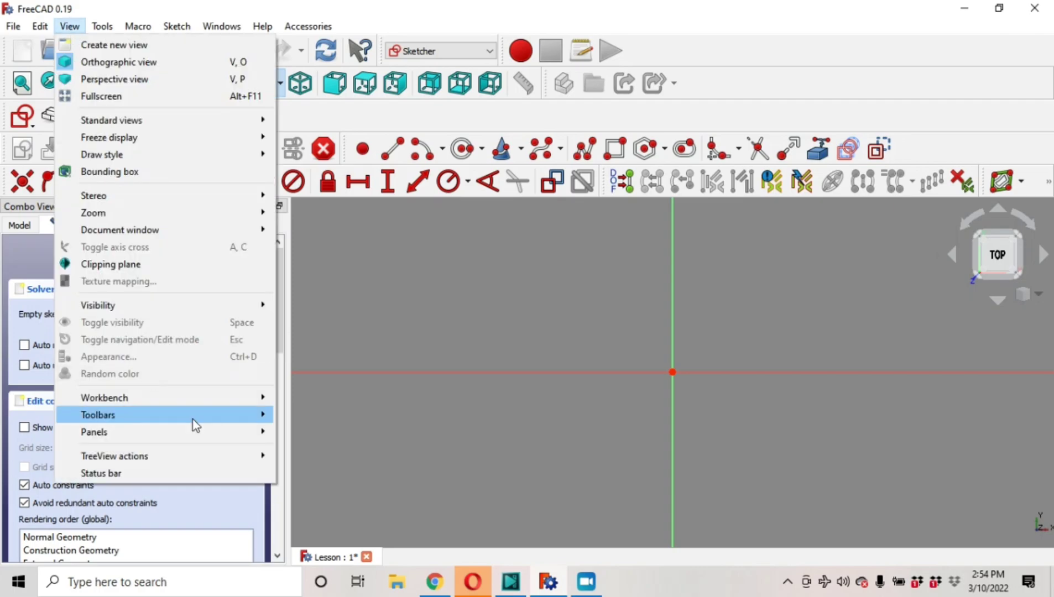
pyautogui.moveTo(98, 414)
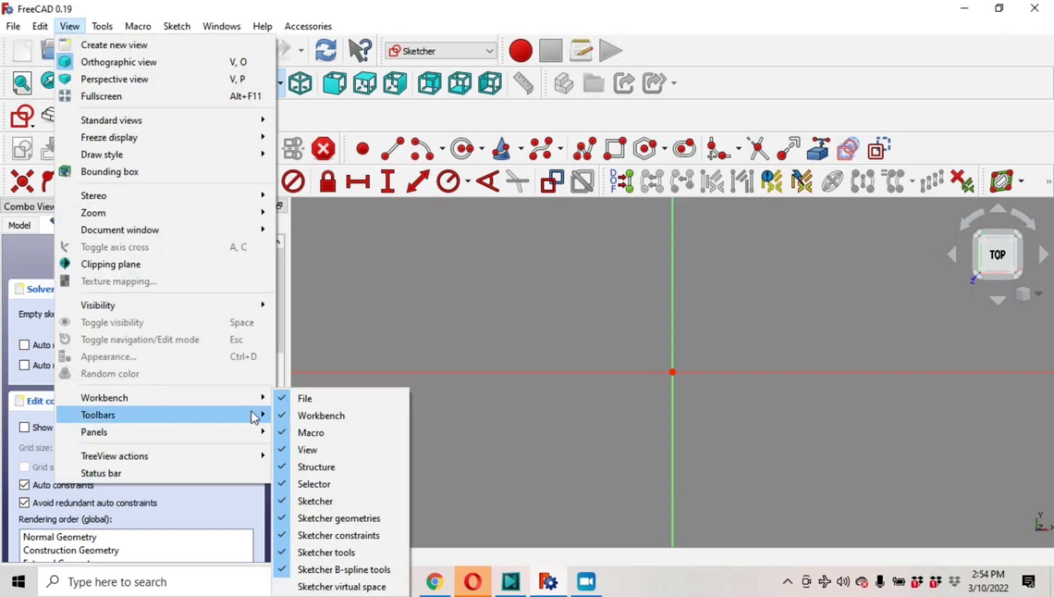
pyautogui.click(321, 589)
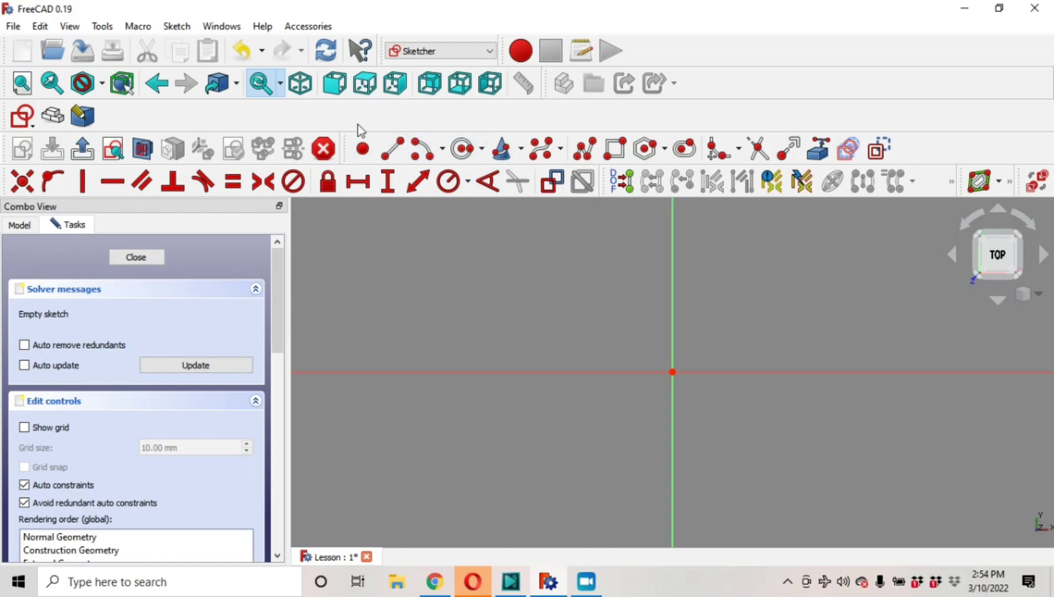
# - Dock the geometries toolbar beside the Part icons and the constraints toolbar beside the sketch tools
pyautogui.moveTo(352, 148); pyautogui.dragTo(111, 116)
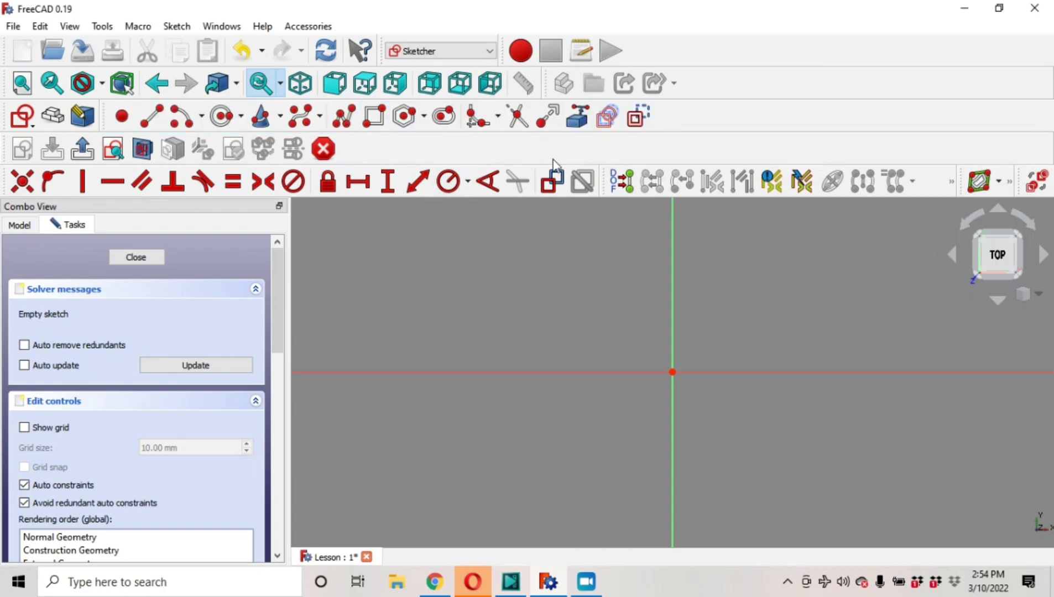
pyautogui.moveTo(603, 180); pyautogui.dragTo(664, 111)
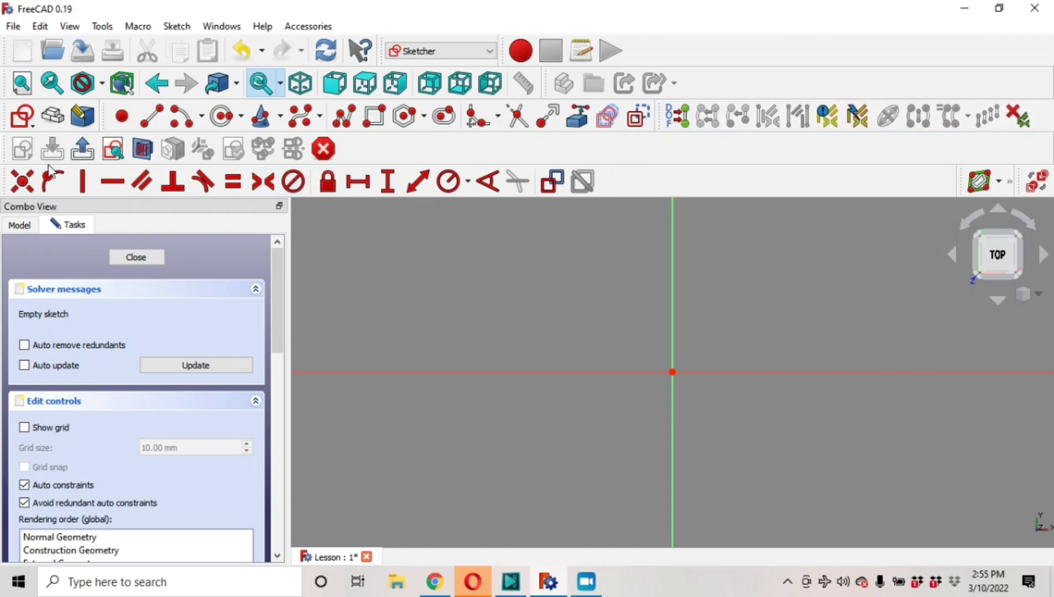
pyautogui.moveTo(7, 179); pyautogui.dragTo(290, 153)
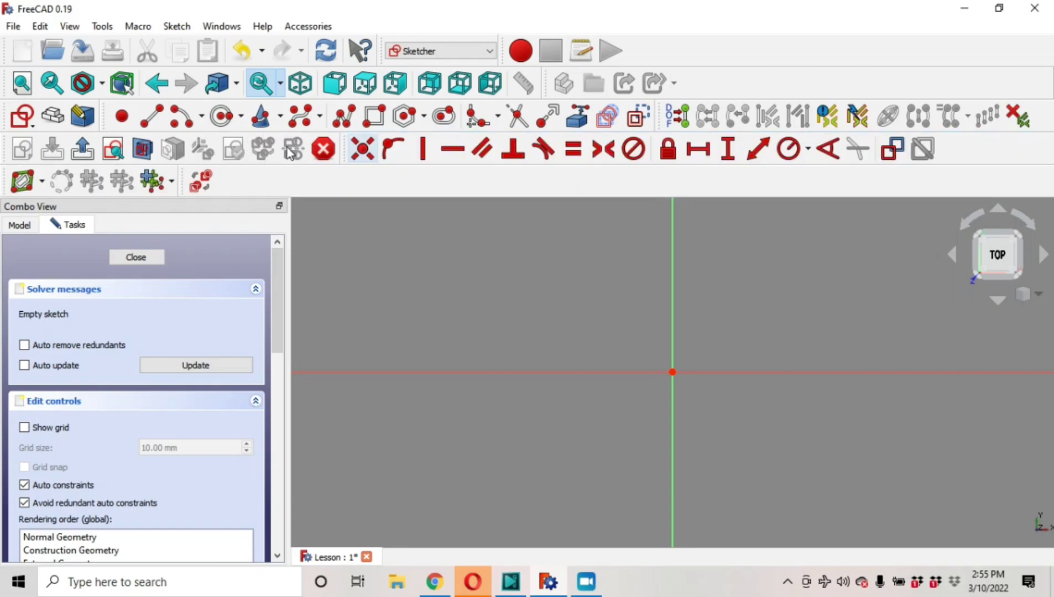